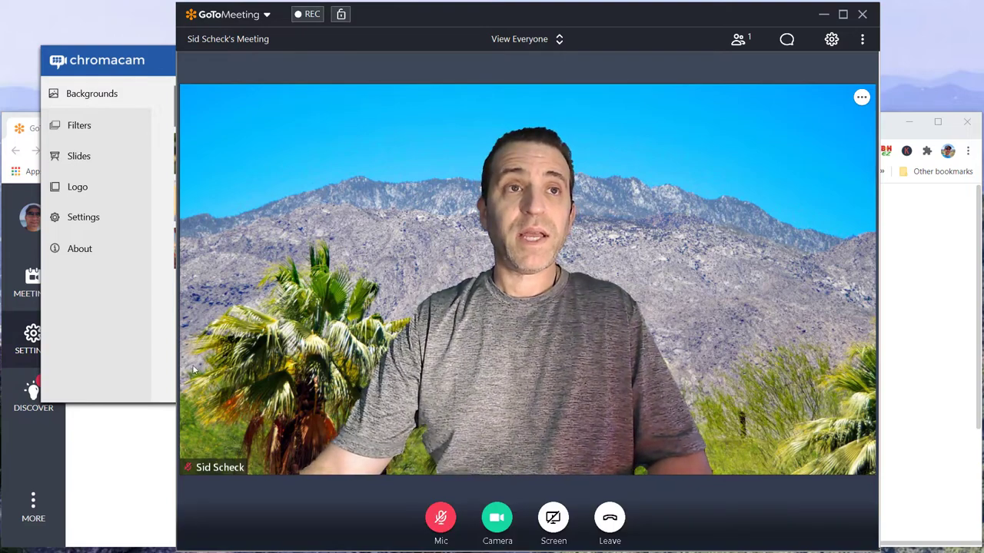
Step: Switch ChromaCam's background from the white brick wall to the FlexBEAM image and start adding a custom image
click(163, 369)
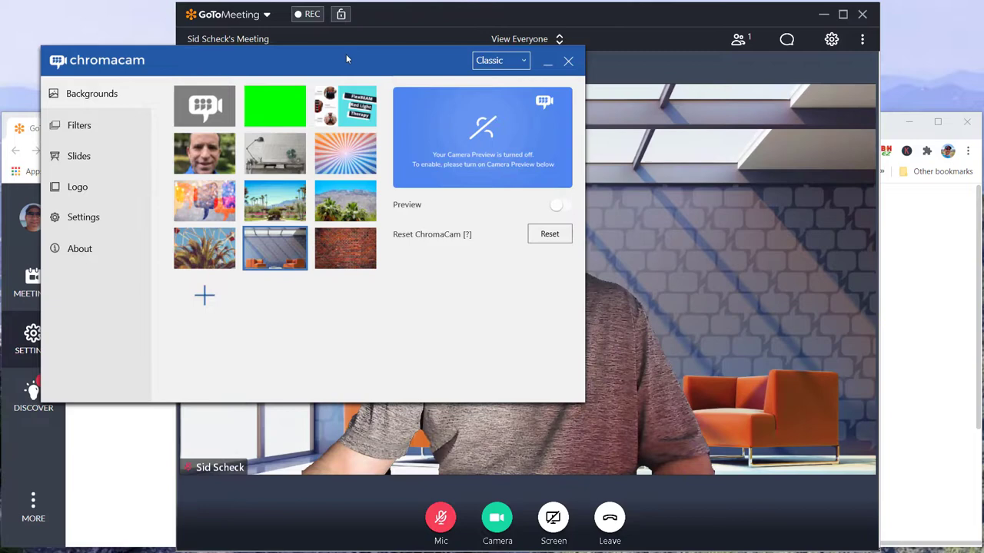
drag(345, 57, 110, 81)
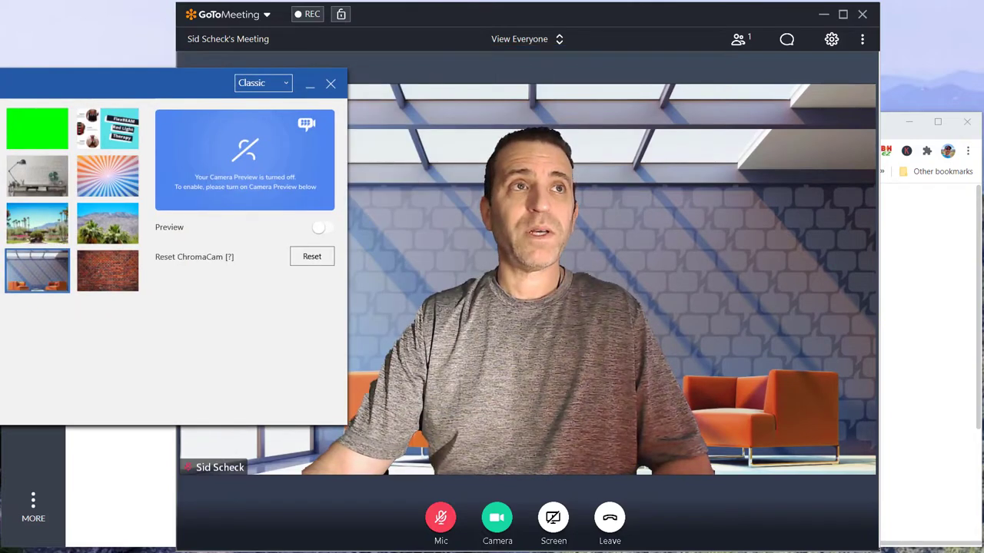
click(37, 179)
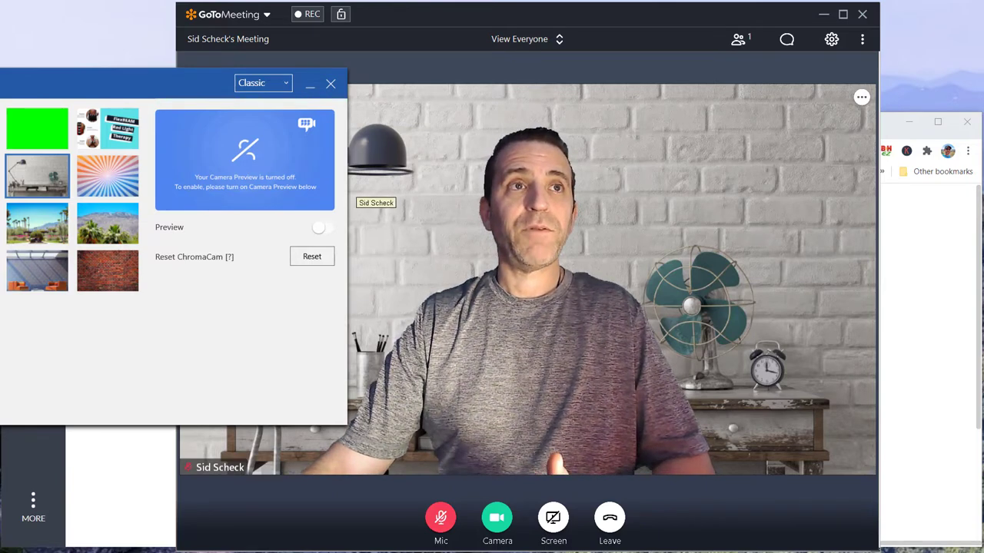
mouse_move(108, 128)
click(109, 146)
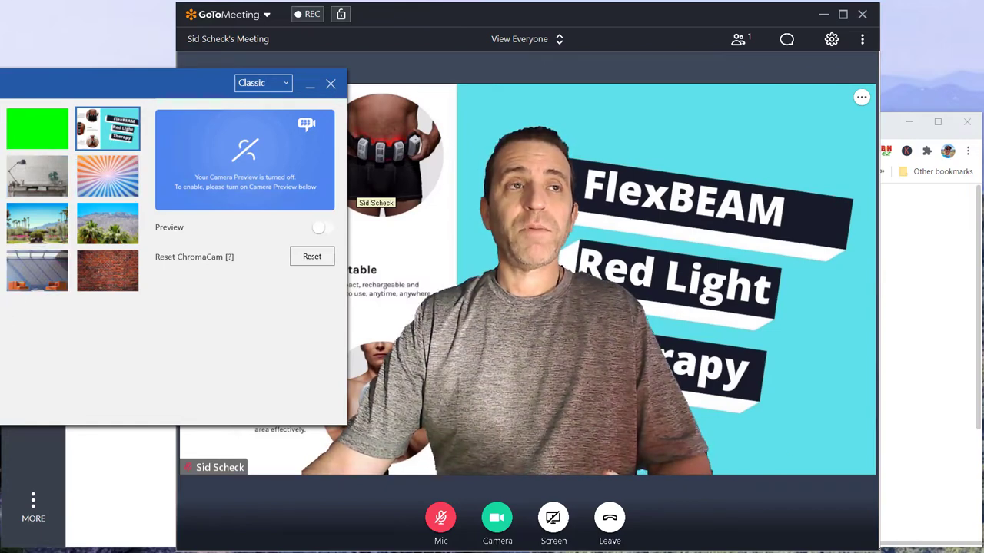
click(4, 129)
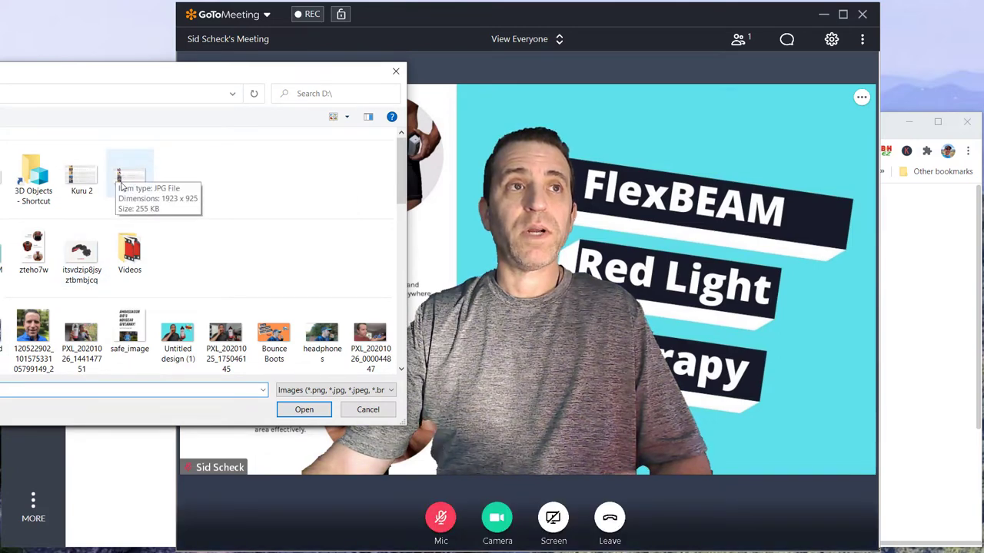
Step: Add the Bounce Boots image to ChromaCam's library, apply it, and move ChromaCam fully on screen
double_click(274, 338)
click(110, 135)
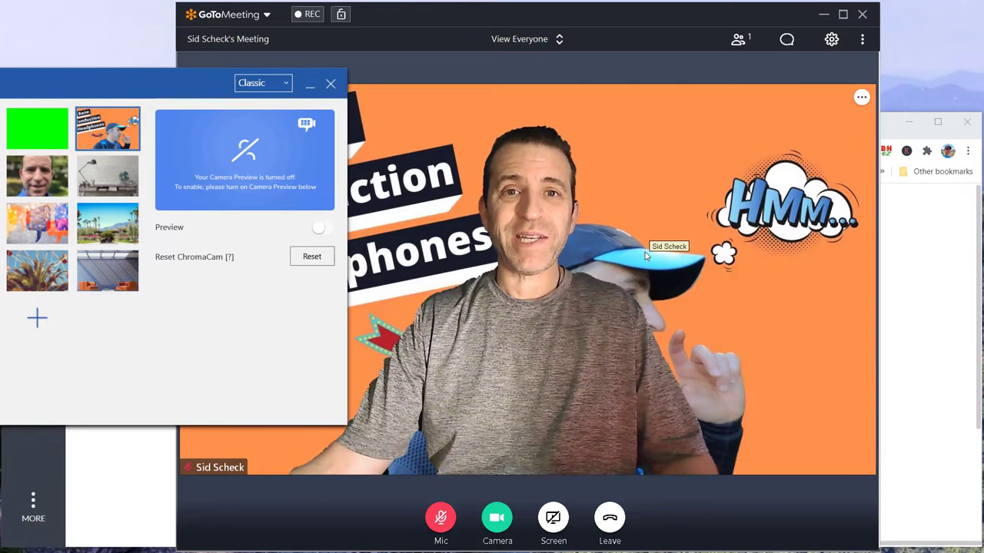
mouse_move(117, 97)
mouse_down()
mouse_move(312, 95)
mouse_move(251, 89)
mouse_up()
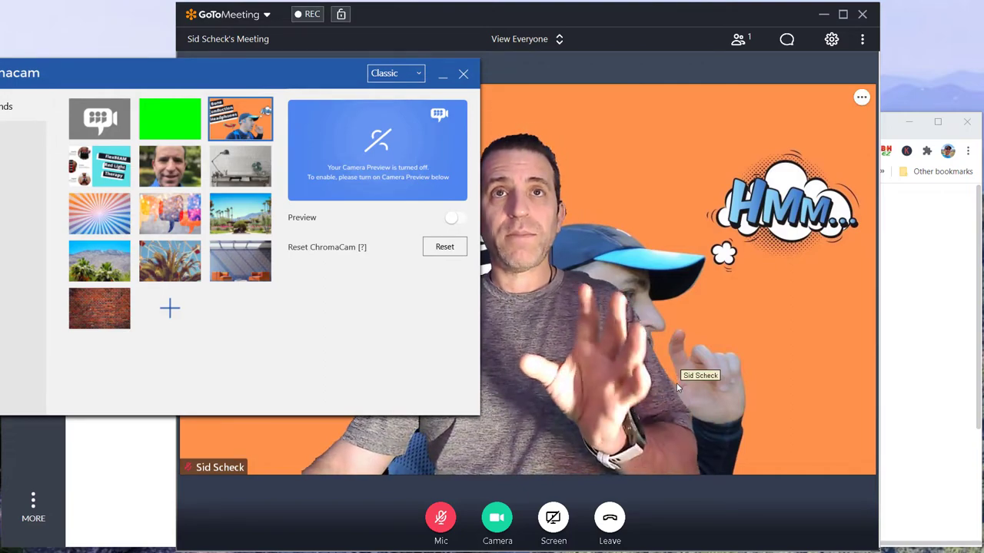
Step: Scroll GoToMeeting Hub's Custom background page for ChromaCam setup steps and requirements, then return to ChromaCam
click(927, 325)
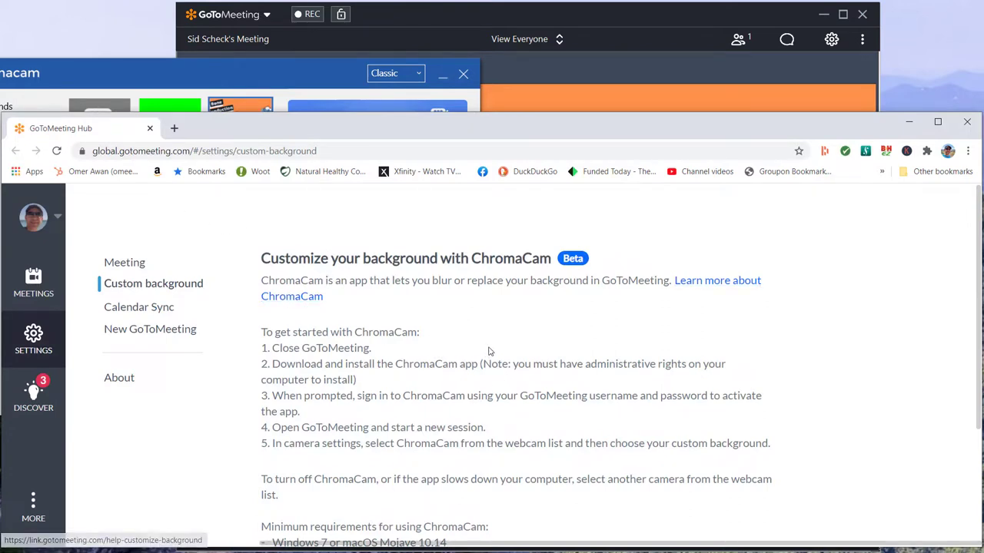
scroll(502, 348, down, 1)
scroll(502, 347, down, 1)
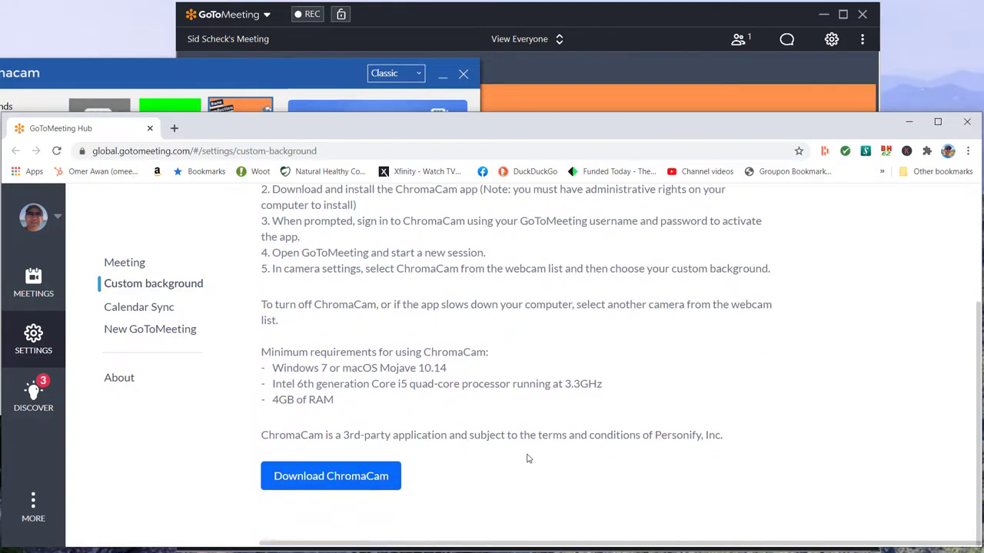
scroll(648, 391, up, 2)
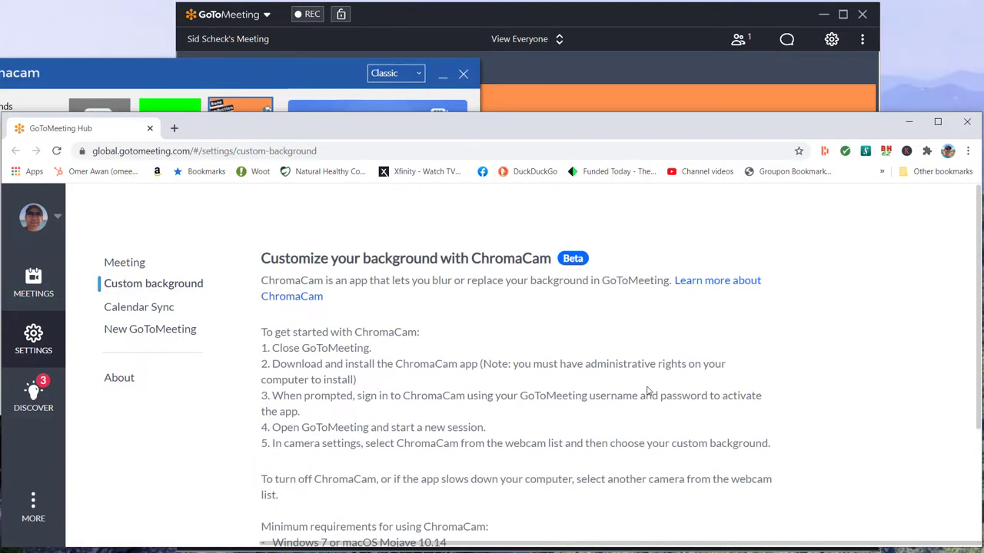
scroll(664, 383, down, 1)
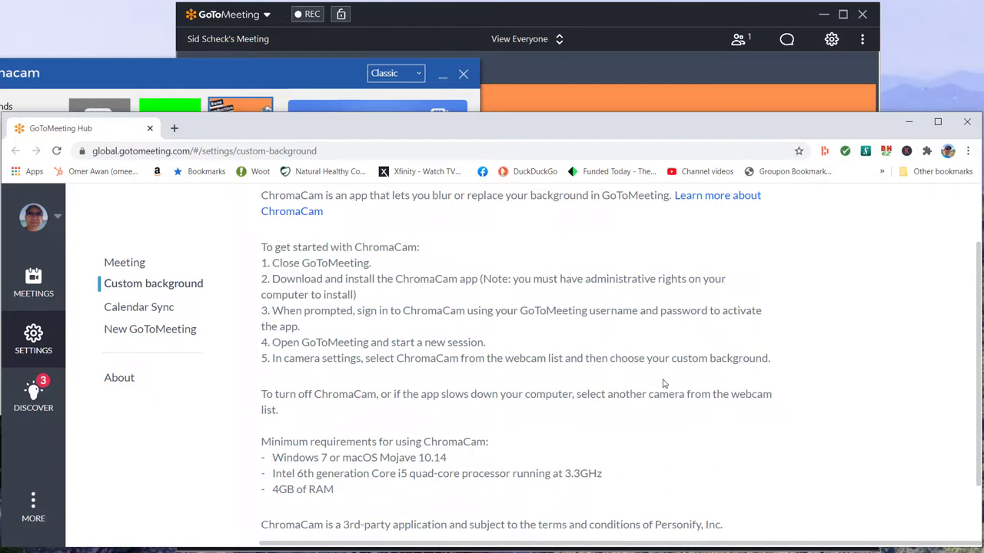
click(243, 70)
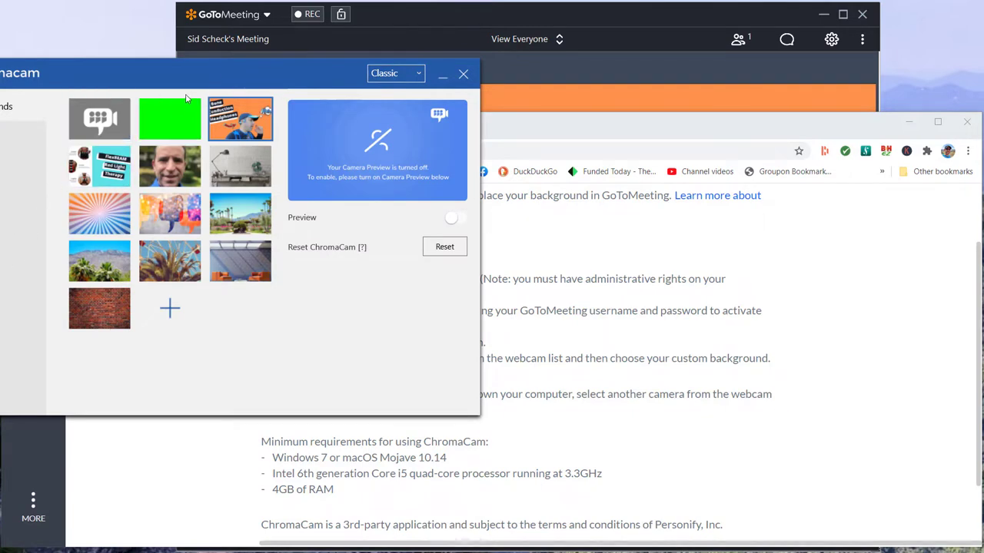
Step: Select ChromaCam's logo thumbnail to remove the virtual background and view the real room in GoToMeeting
click(614, 71)
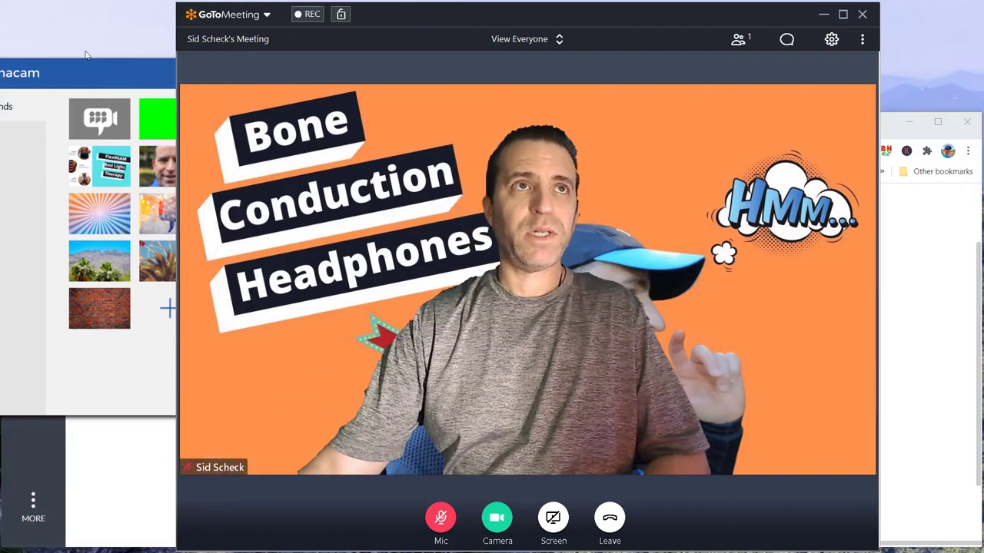
click(115, 125)
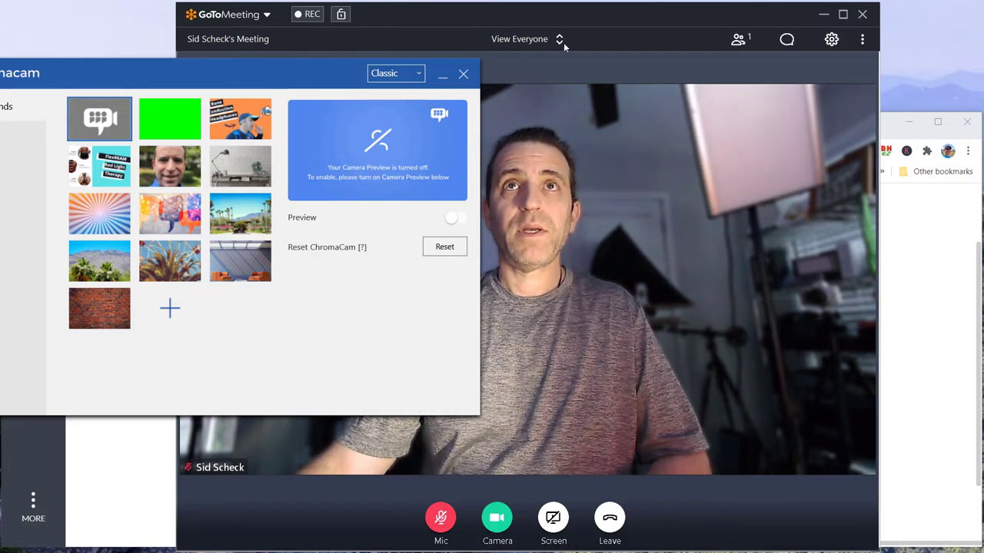
click(594, 16)
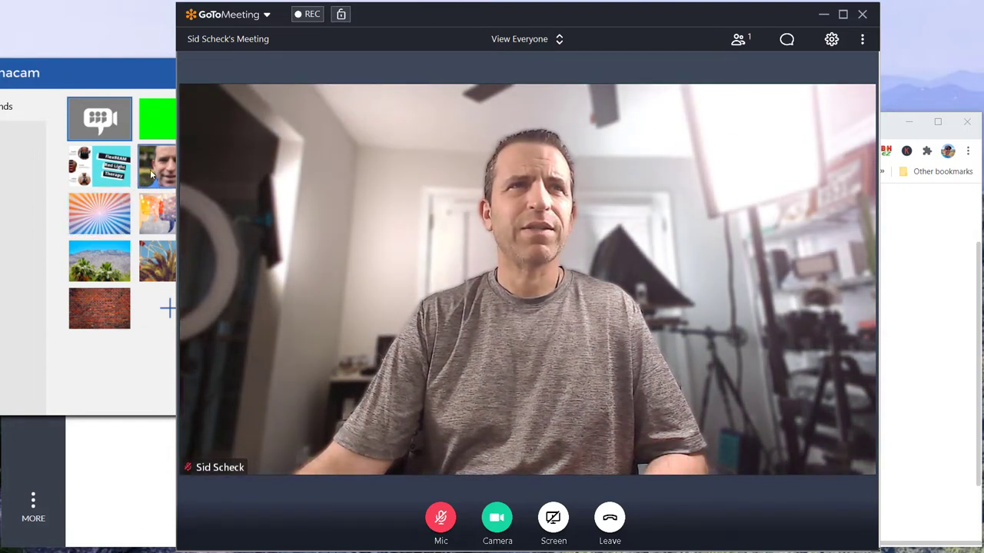
Step: Apply the desert mountain and palm trees background and view it in the GoToMeeting feed
click(99, 261)
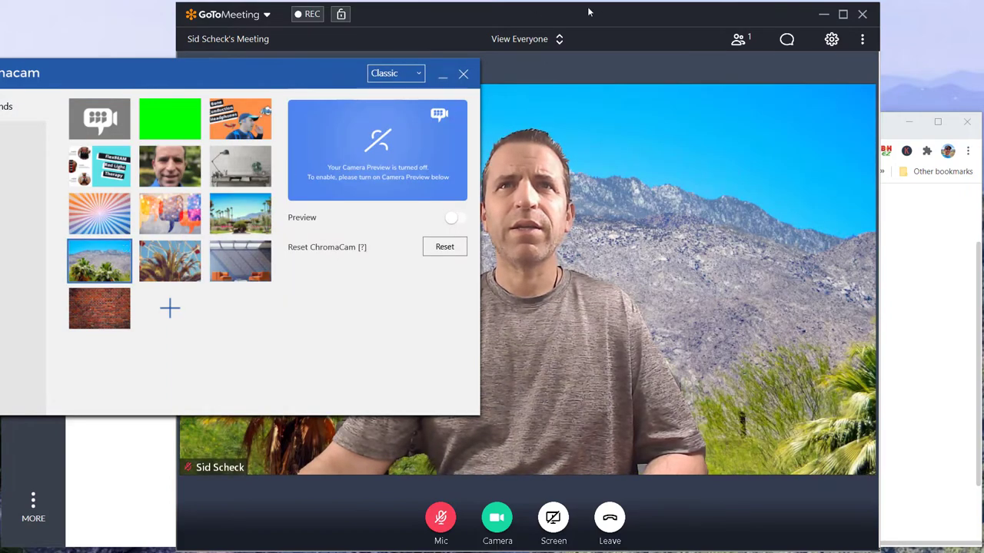
click(616, 20)
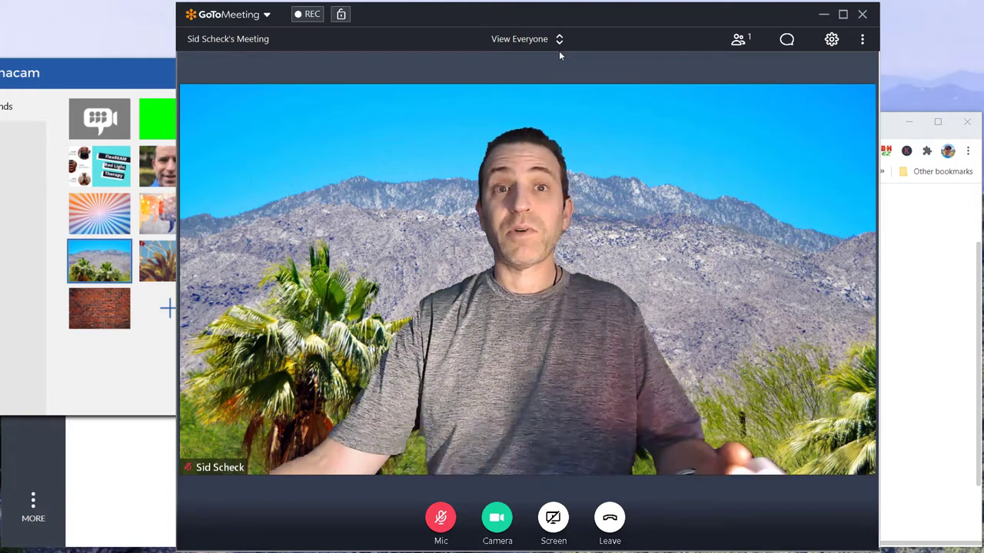
mouse_move(626, 321)
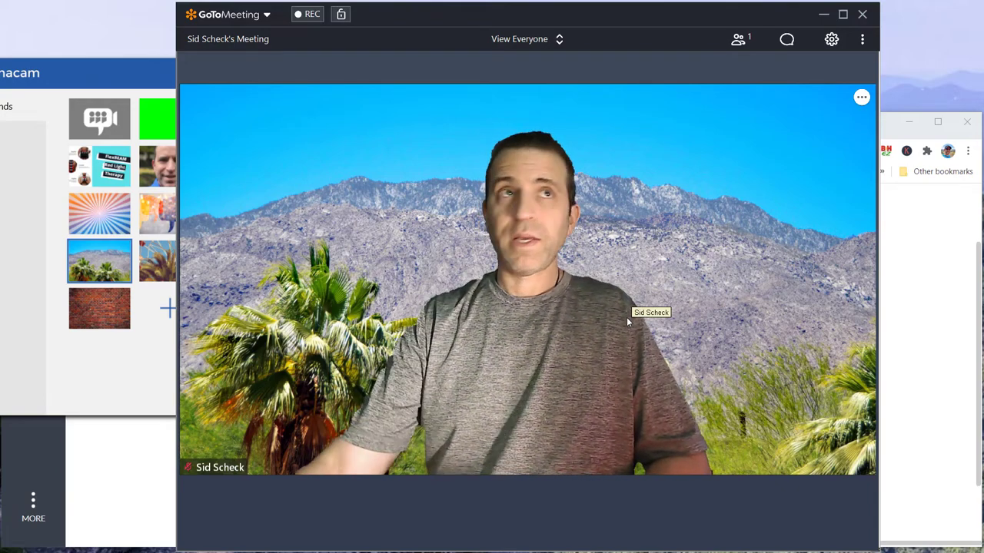
Step: Clear the virtual background, then apply the Ferris wheel and palm trees background and view it in GoToMeeting
click(99, 119)
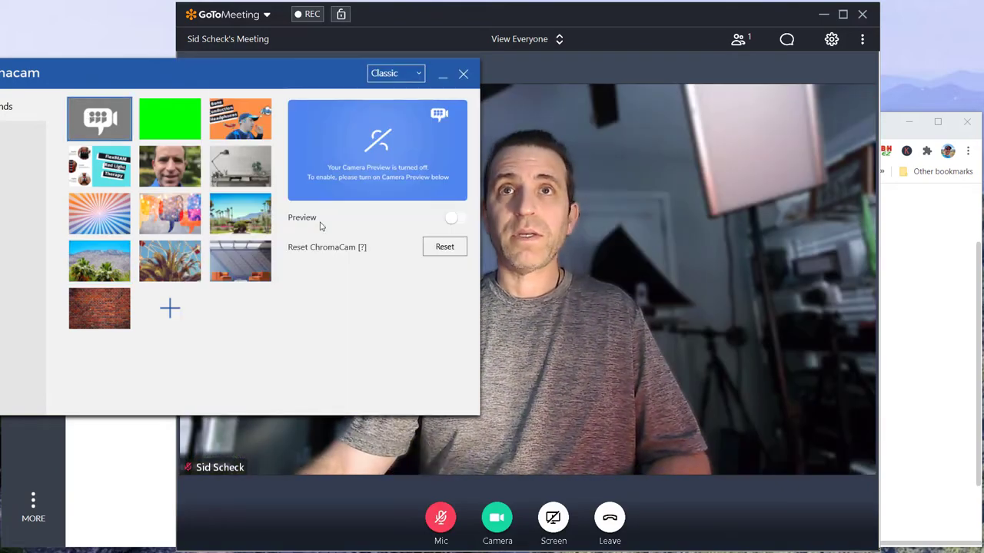
click(846, 307)
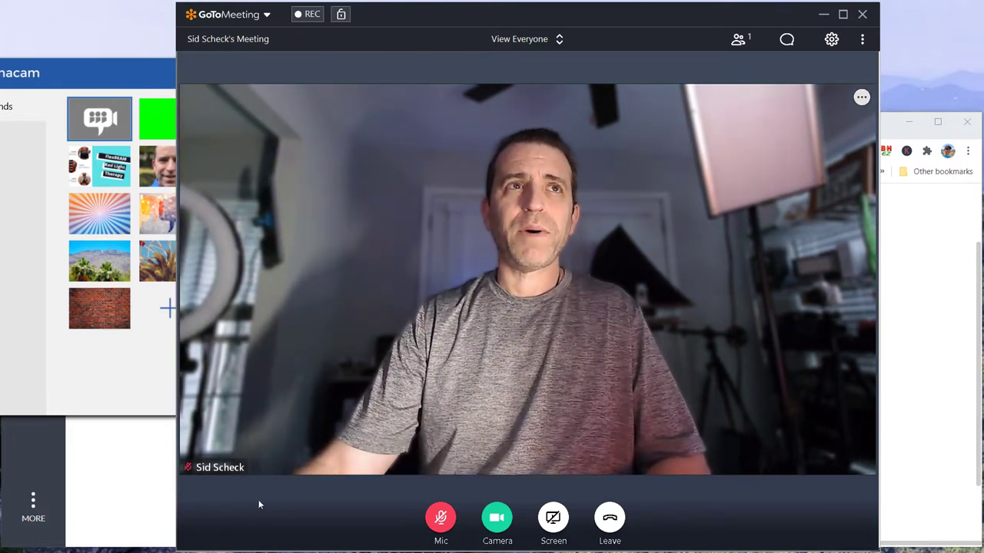
click(156, 262)
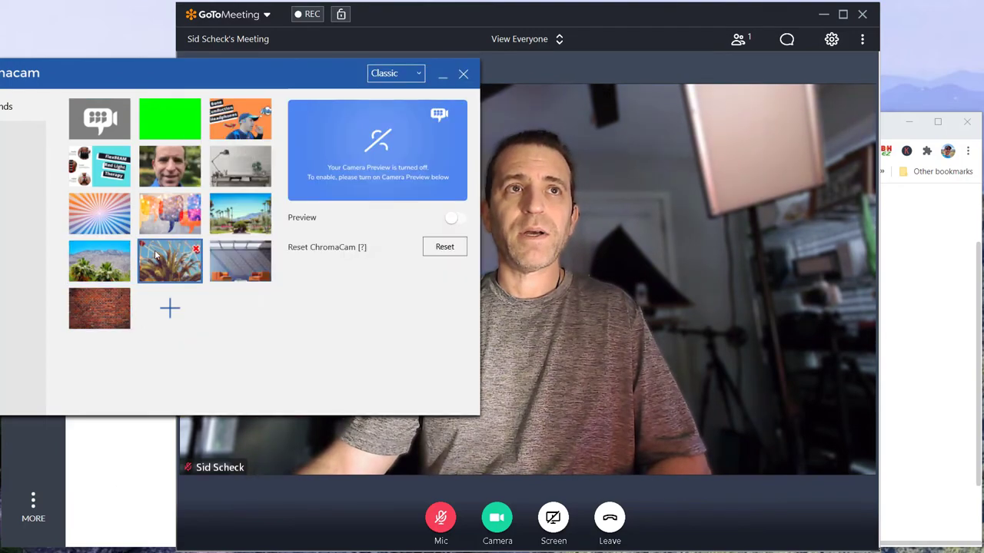
click(619, 33)
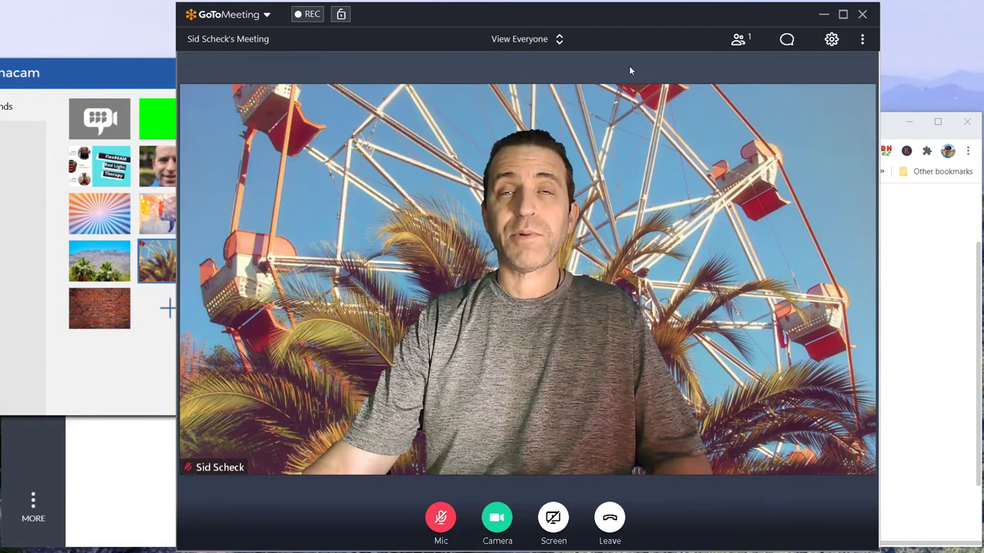